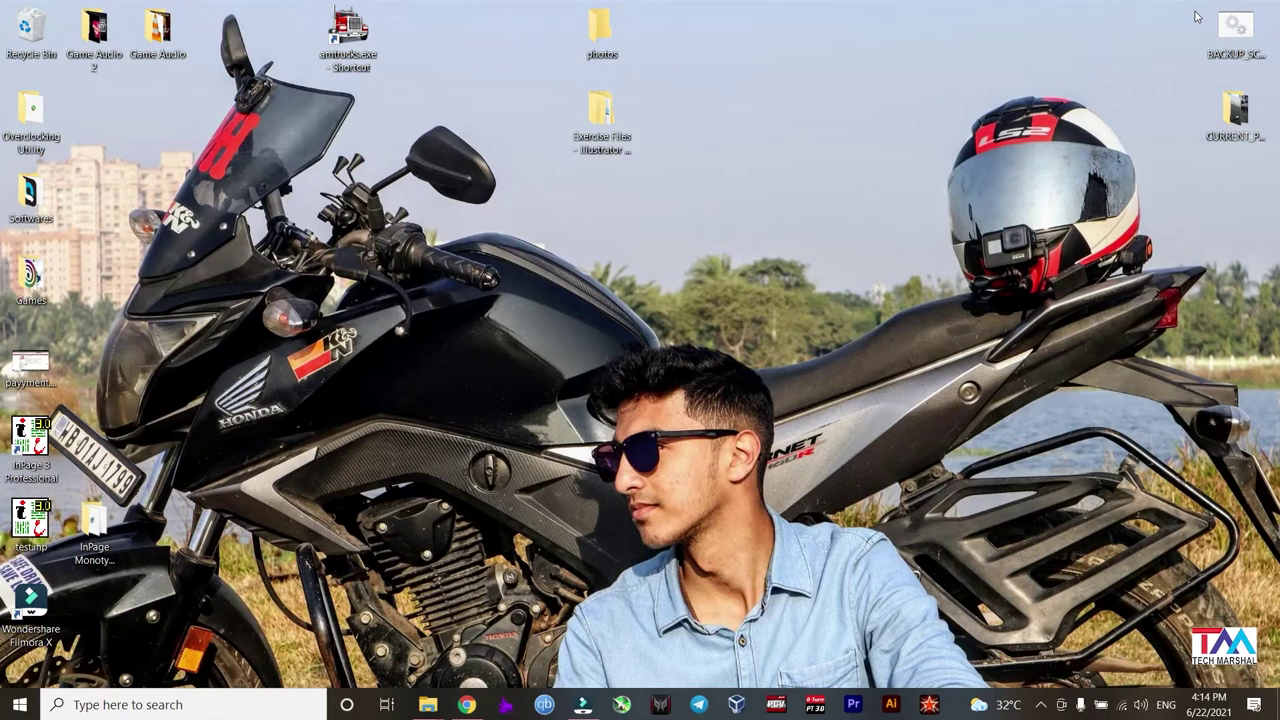
Switch to Chrome and look over the download pages for ThrottleStop 9.3 and Intel Extreme Tuning Utility
left_click(466, 704)
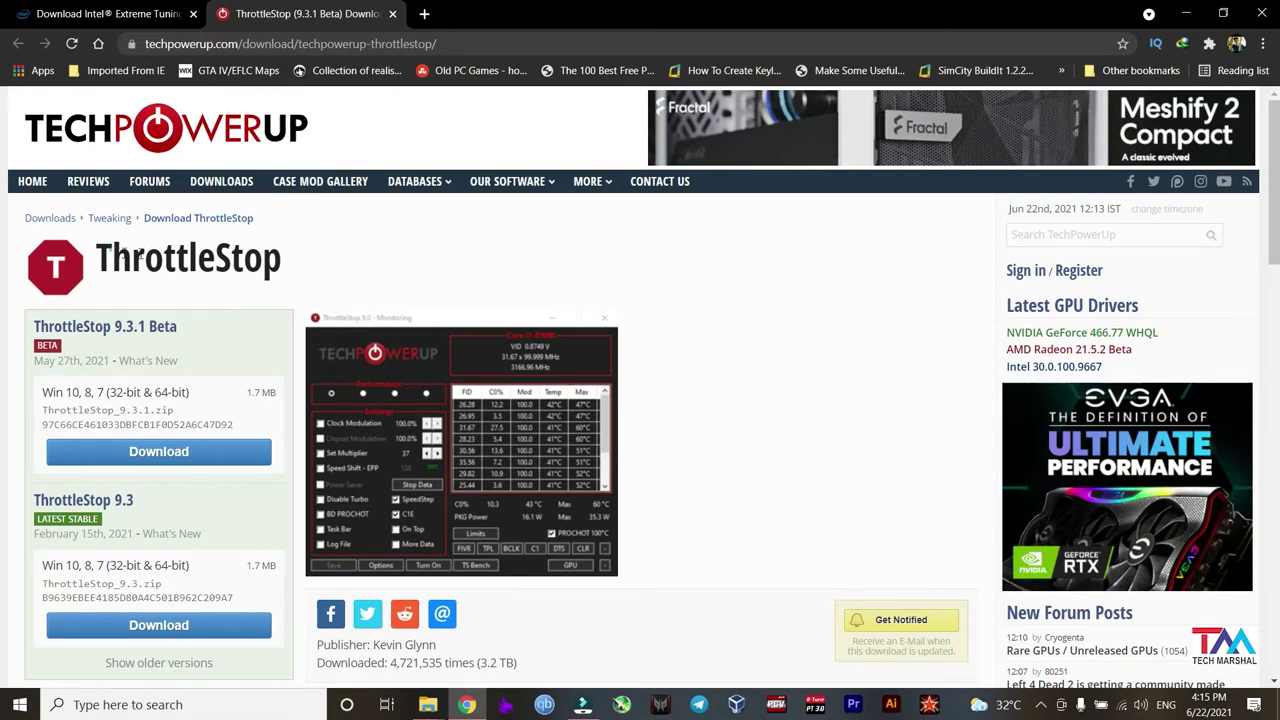
left_click_drag(122, 252, 513, 245)
left_click(117, 12)
left_click(346, 17)
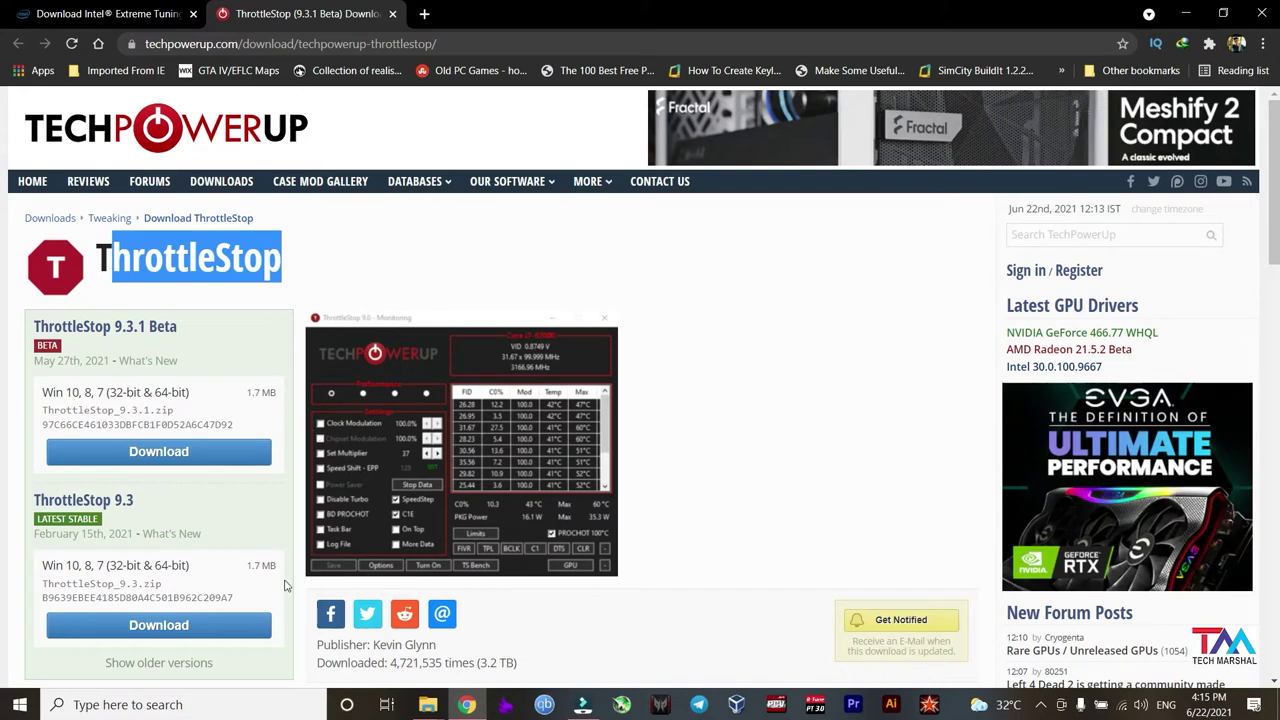
mouse_move(102, 492)
left_mouse_down()
mouse_move(134, 496)
mouse_move(104, 496)
left_mouse_up()
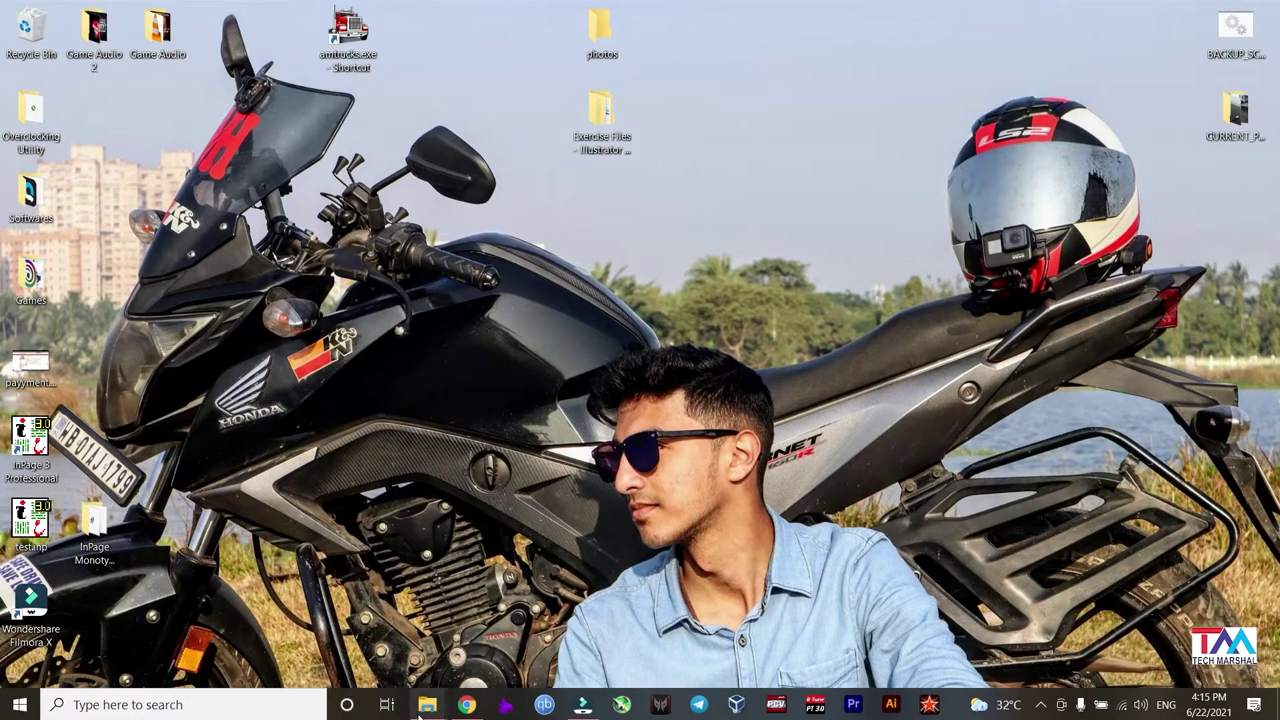
Switch to the Downloads folder in File Explorer and open the extracted ThrottleStop_9.3 folder
mouse_move(427, 705)
mouse_move(467, 619)
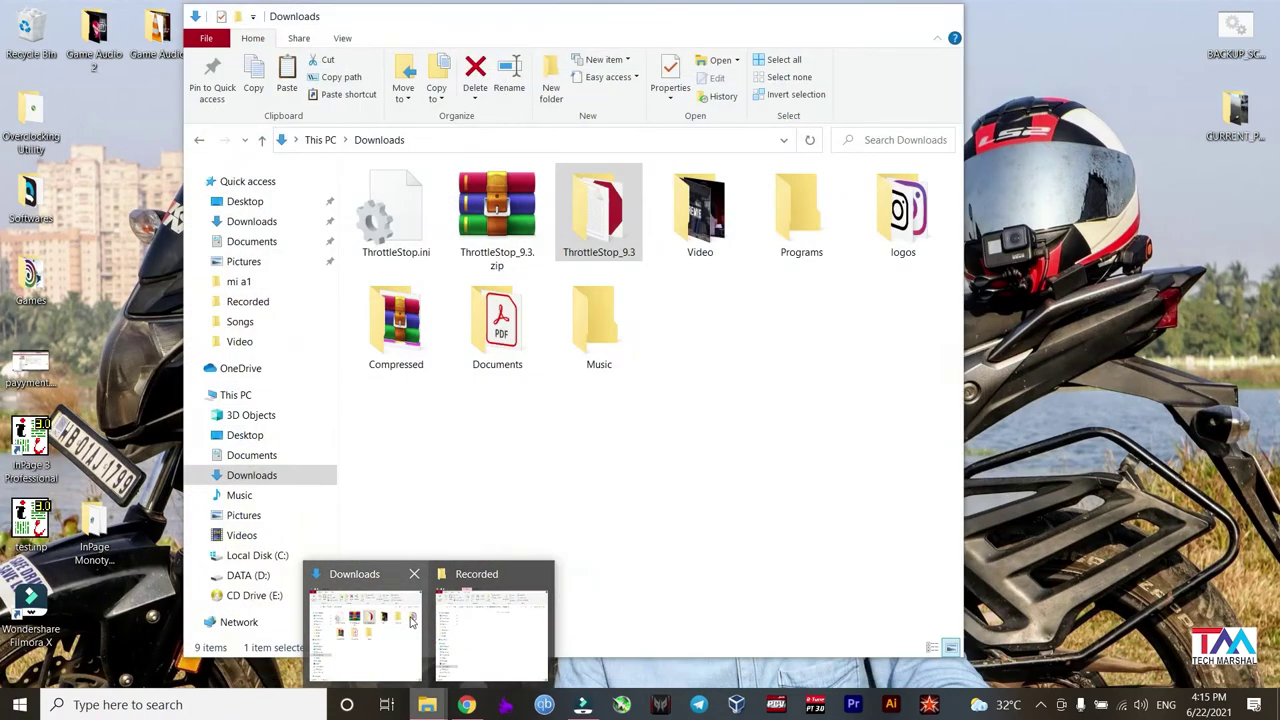
left_click(360, 625)
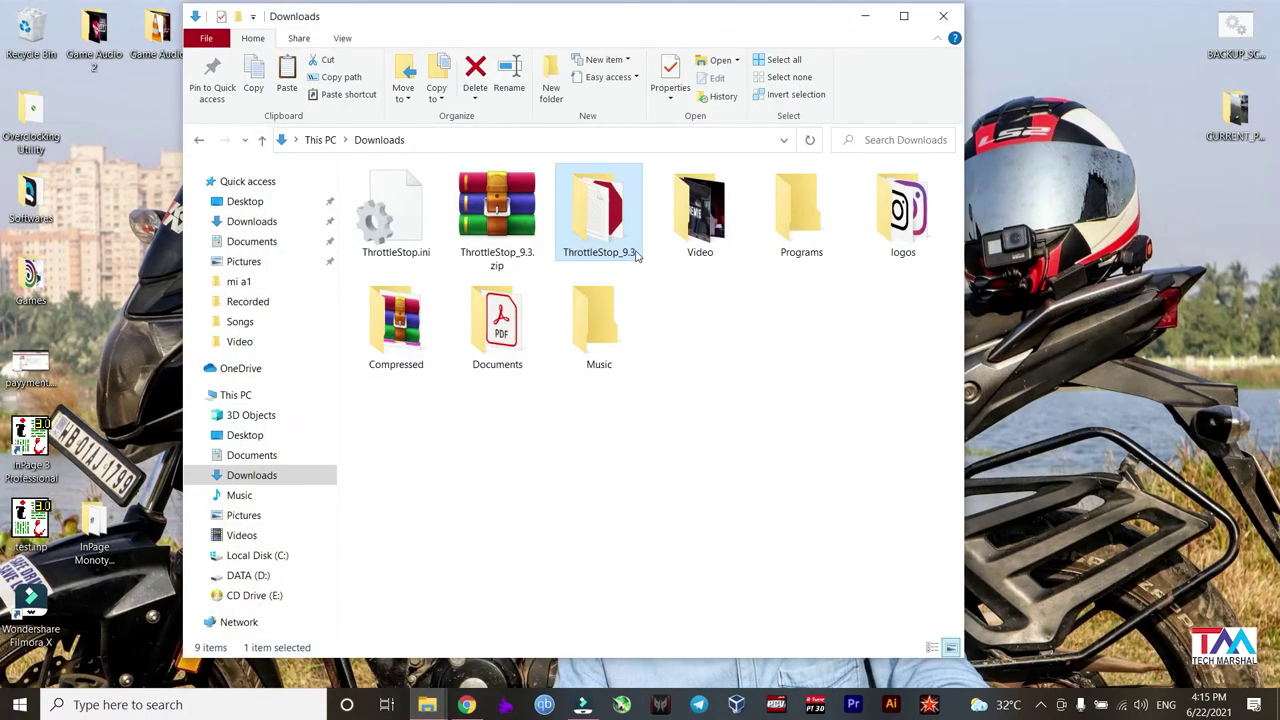
left_click(500, 229)
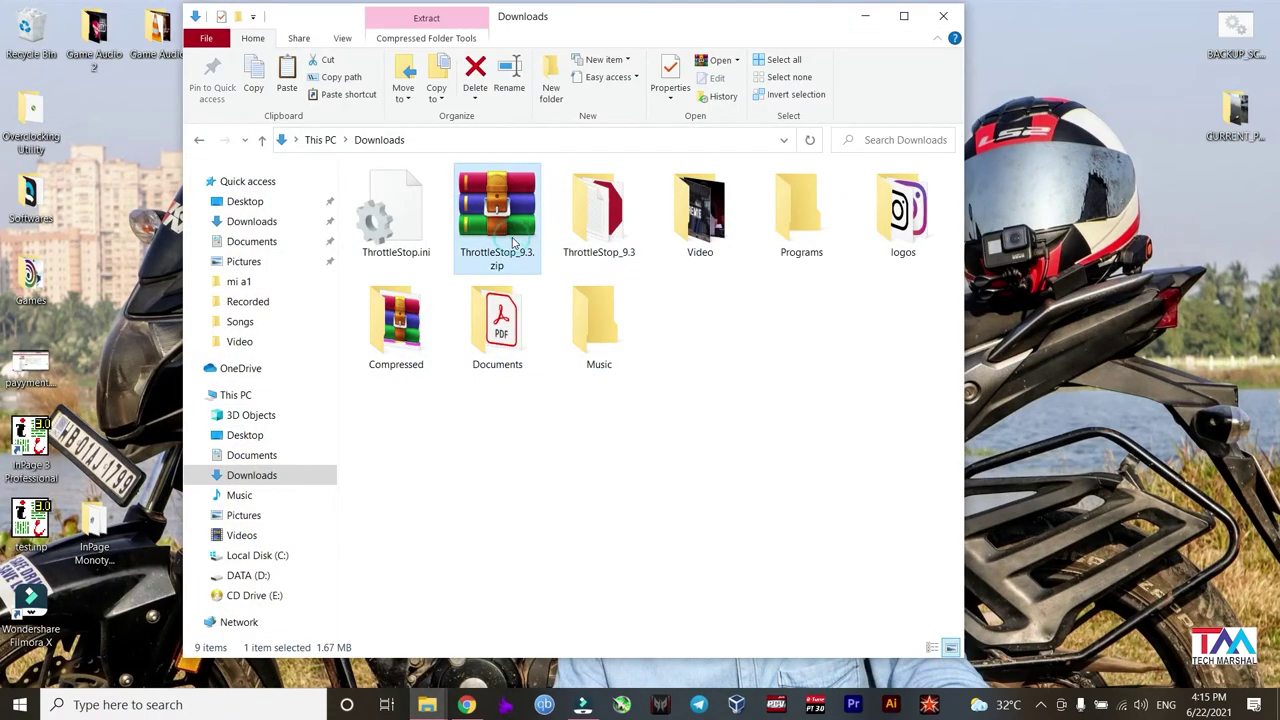
double_click(597, 215)
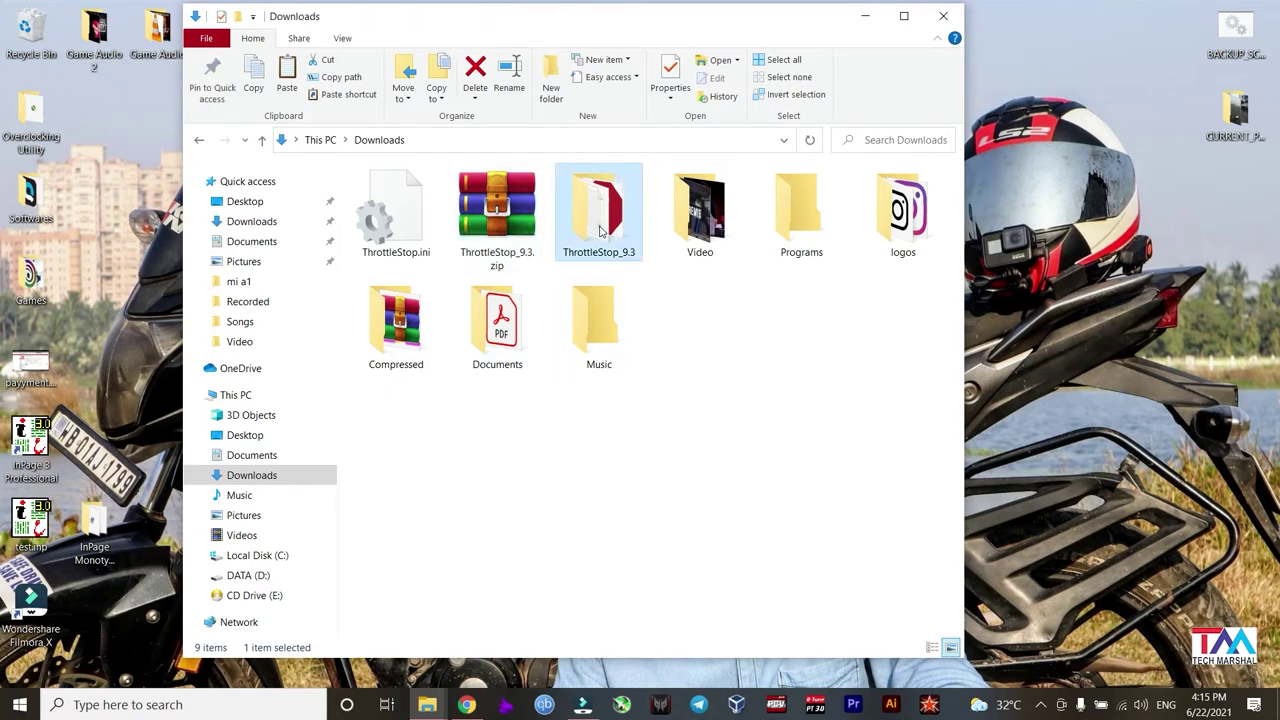
Launch ThrottleStop.exe, allow it to run, and dismiss the startup notice about HWiNFO
mouse_move(441, 307)
left_mouse_down()
mouse_move(429, 249)
mouse_move(445, 286)
left_mouse_up()
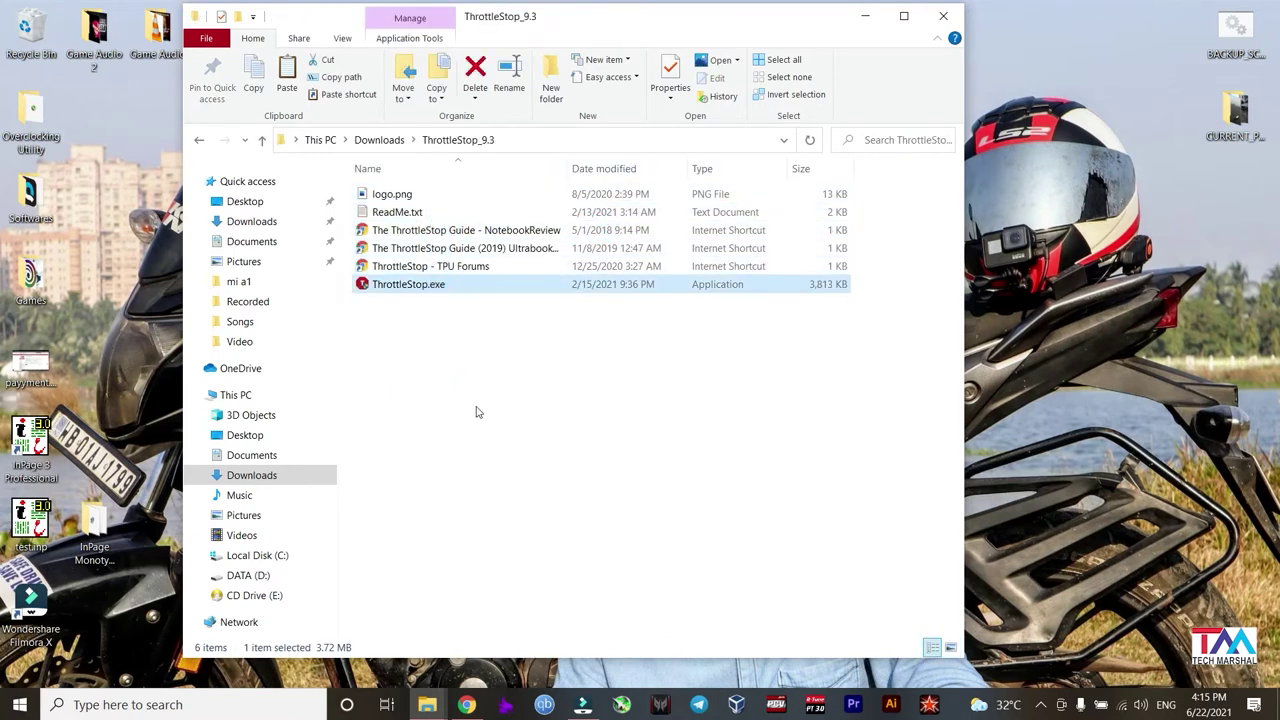
left_click(476, 407)
double_click(388, 288)
left_click(582, 454)
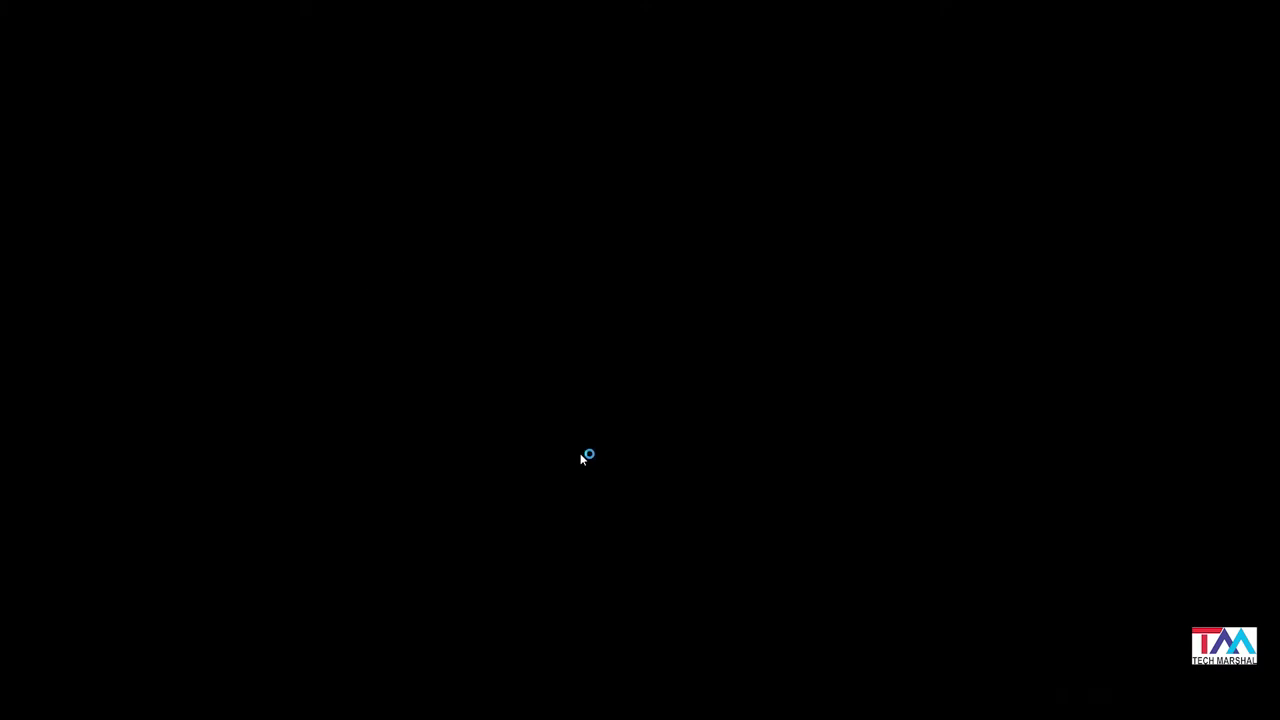
left_click(698, 418)
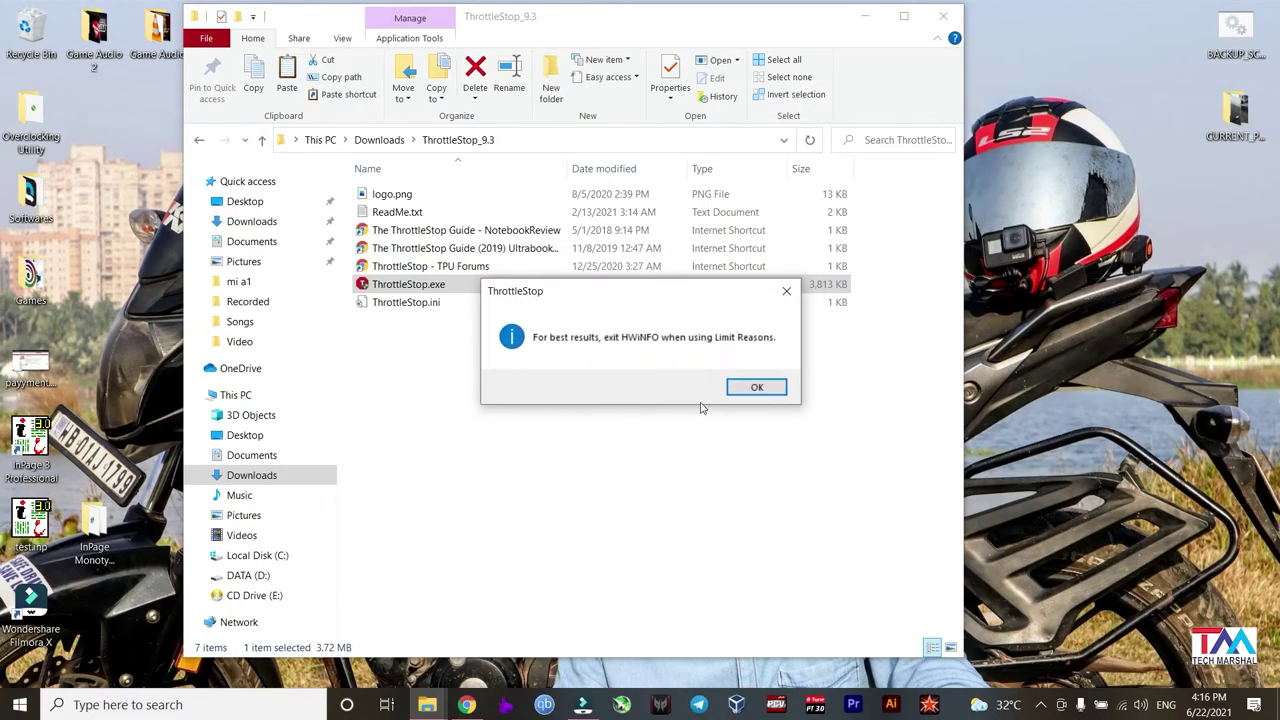
left_click(757, 387)
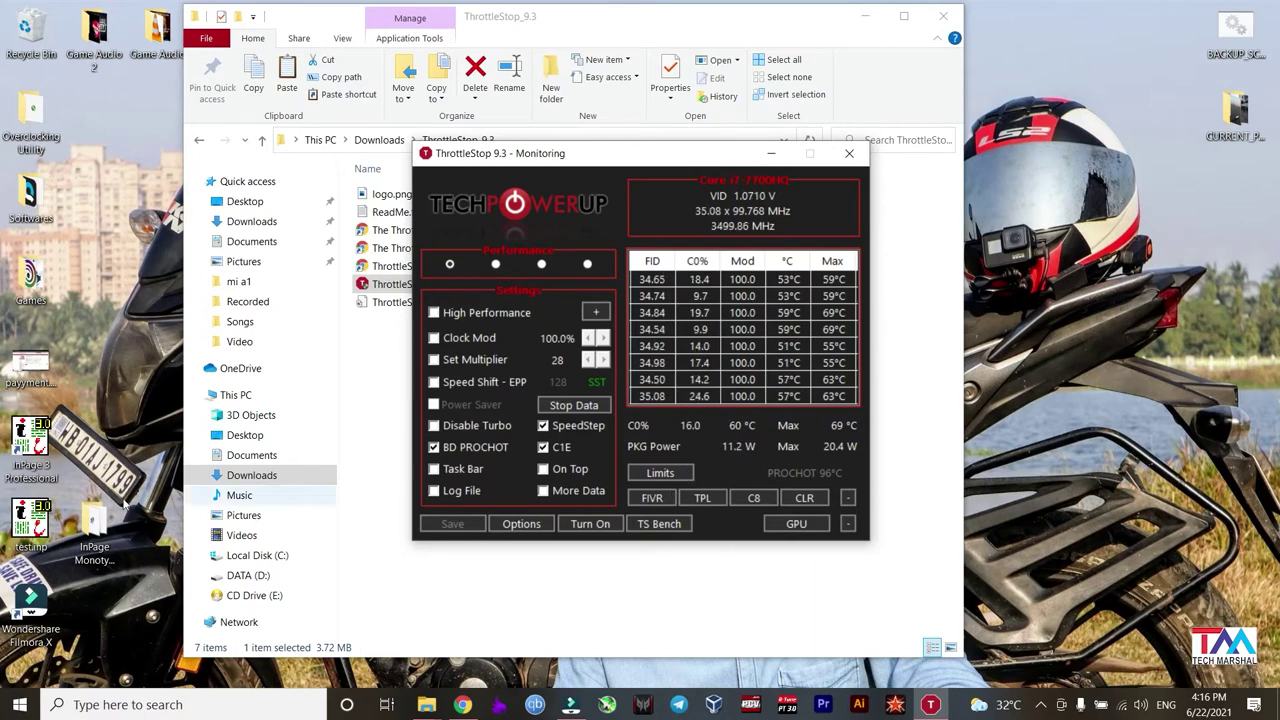
In the FIVR settings, unlock adjustable voltage for the CPU Core and set its offset voltage to -50.8 mV
left_click(656, 498)
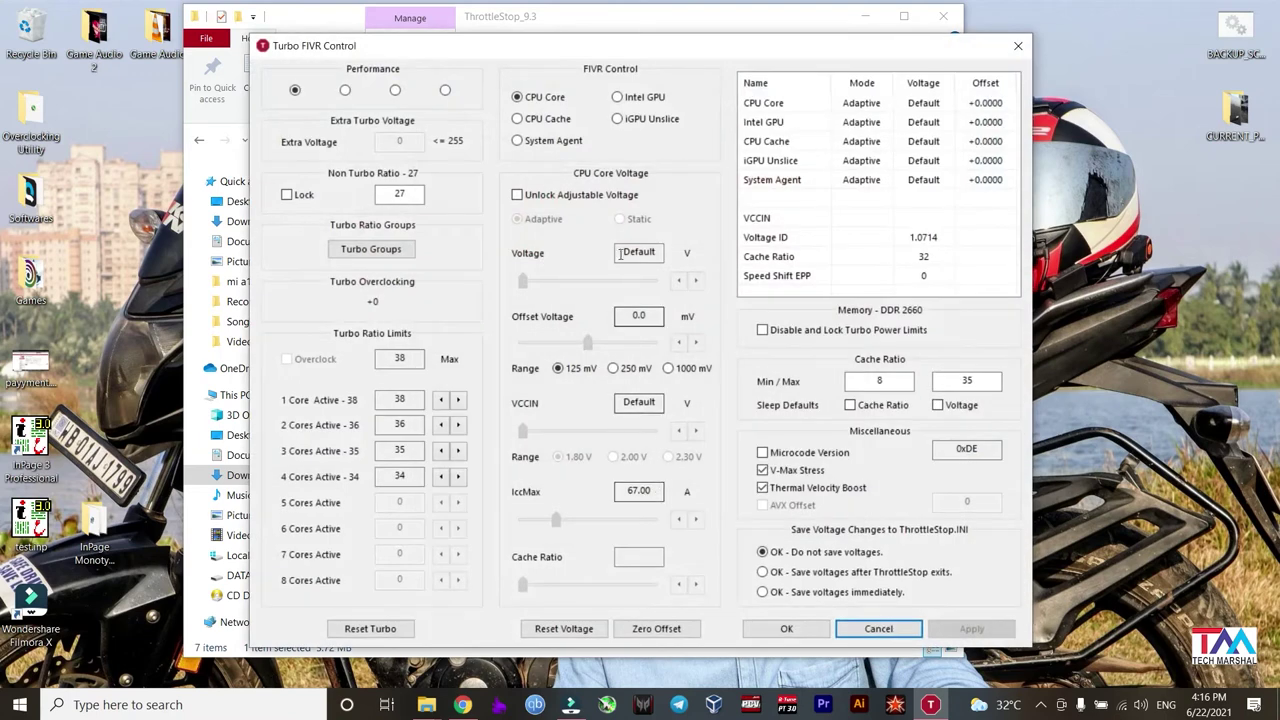
left_click(518, 119)
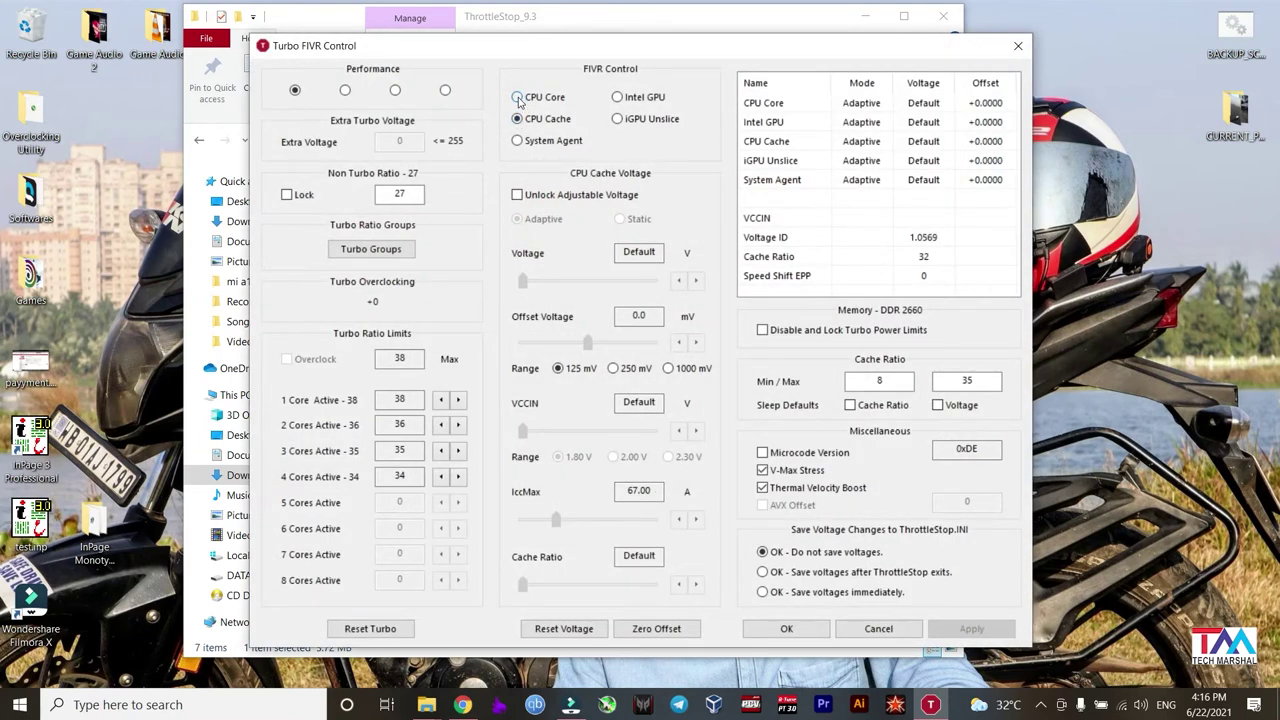
left_click(518, 99)
left_click(518, 120)
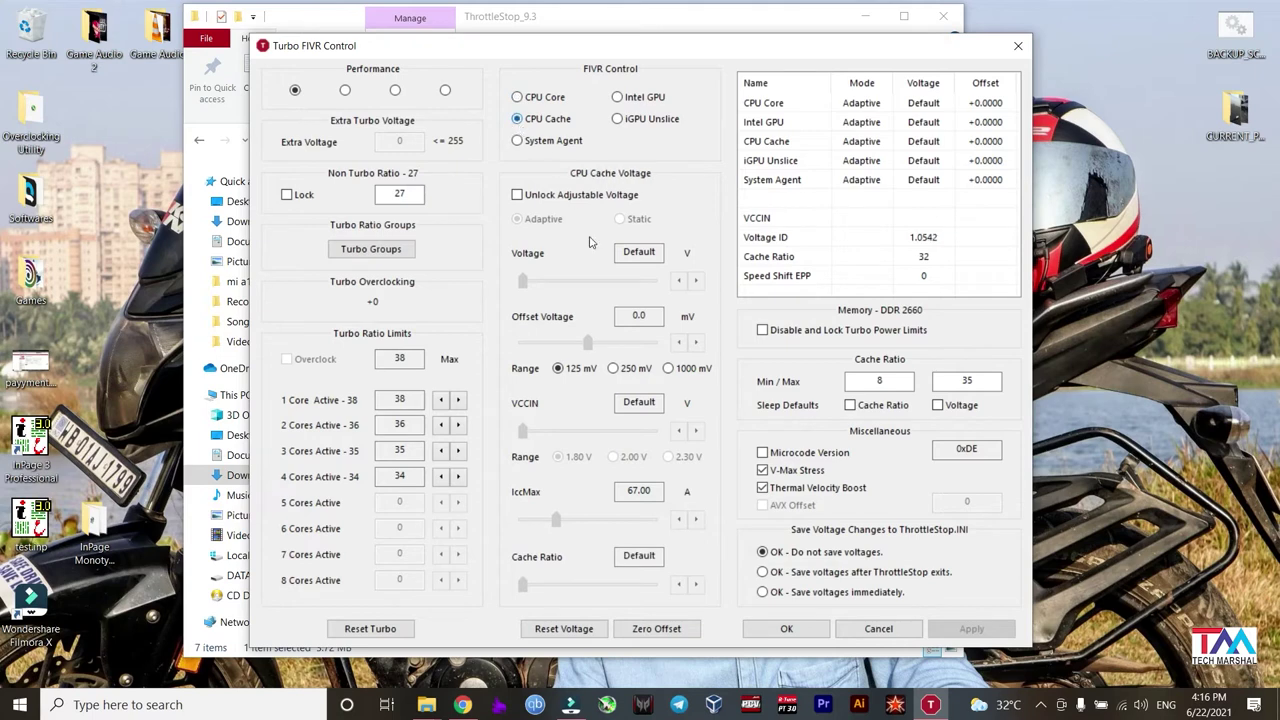
left_click(532, 98)
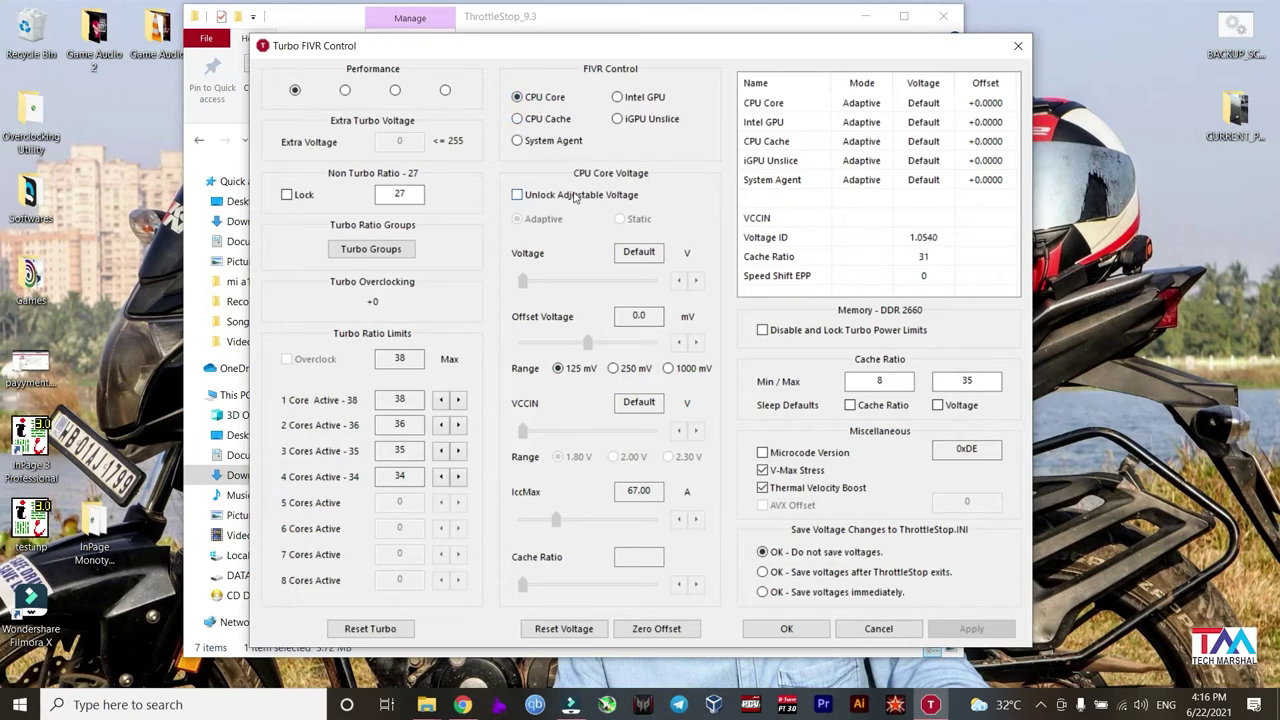
left_click(578, 197)
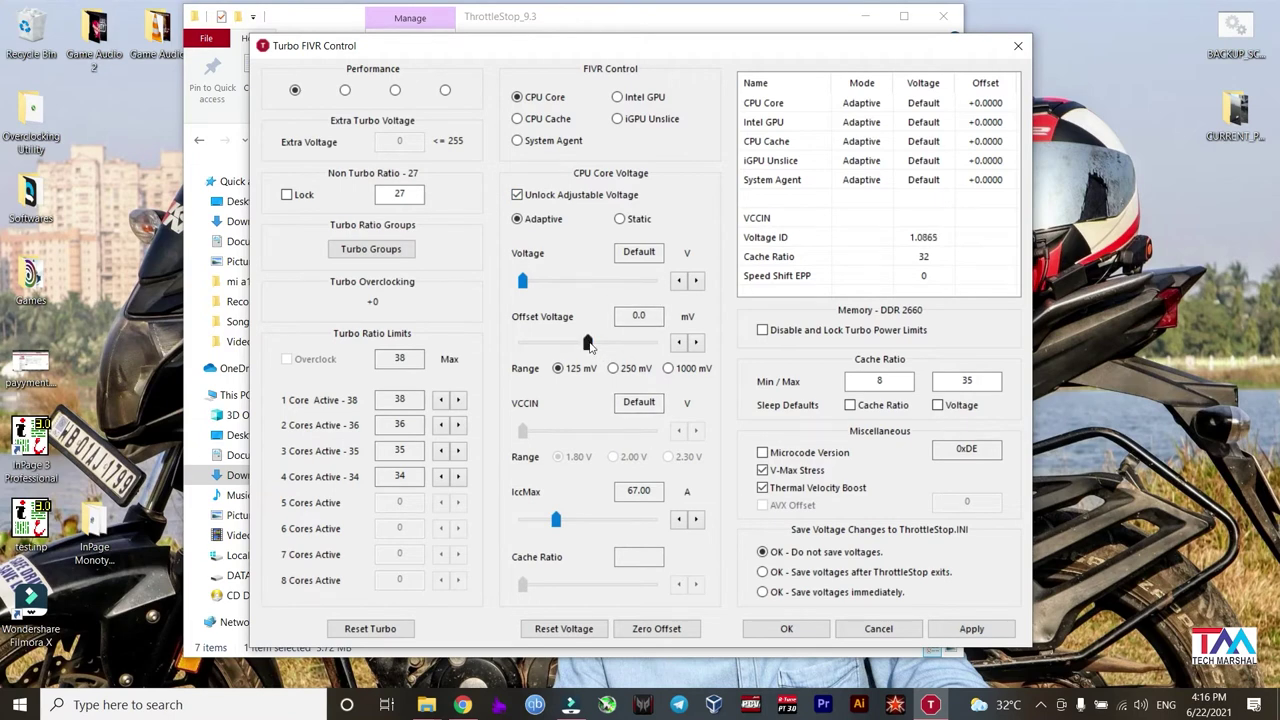
left_click_drag(587, 343, 561, 346)
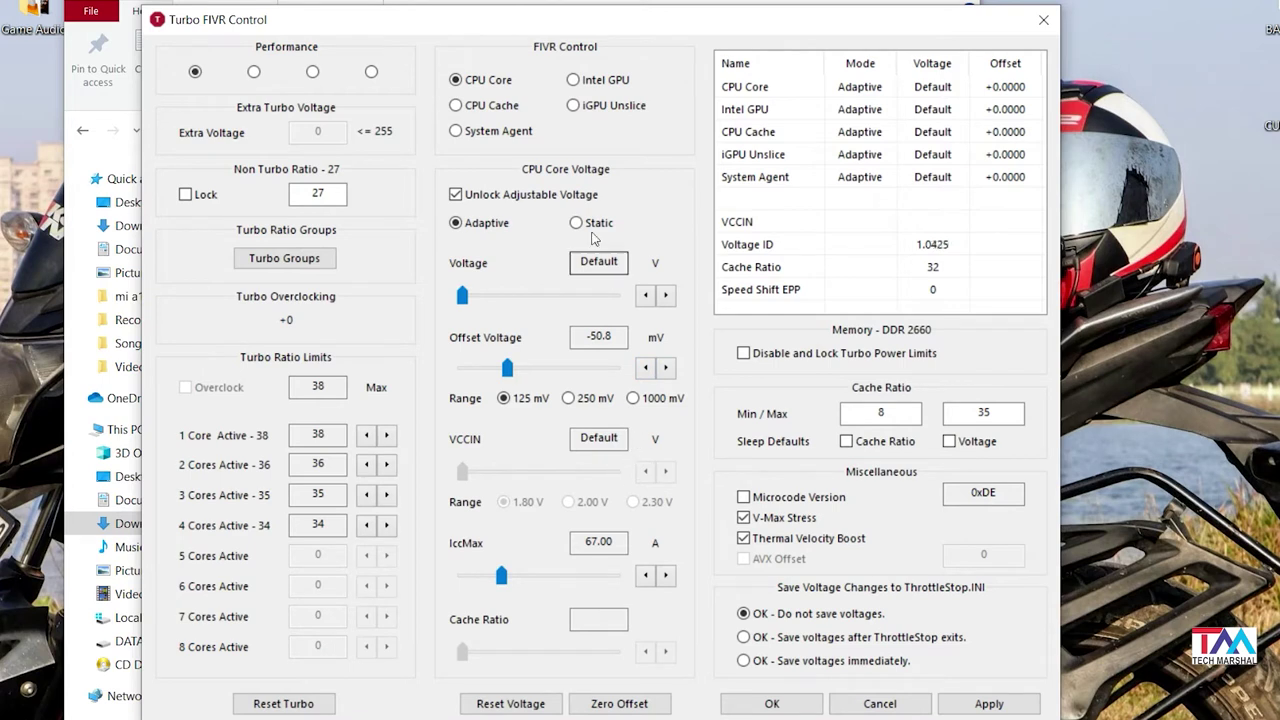
Unlock the CPU Cache voltage with a -50.8 mV offset and accept the settings with voltages saved immediately
left_click(489, 110)
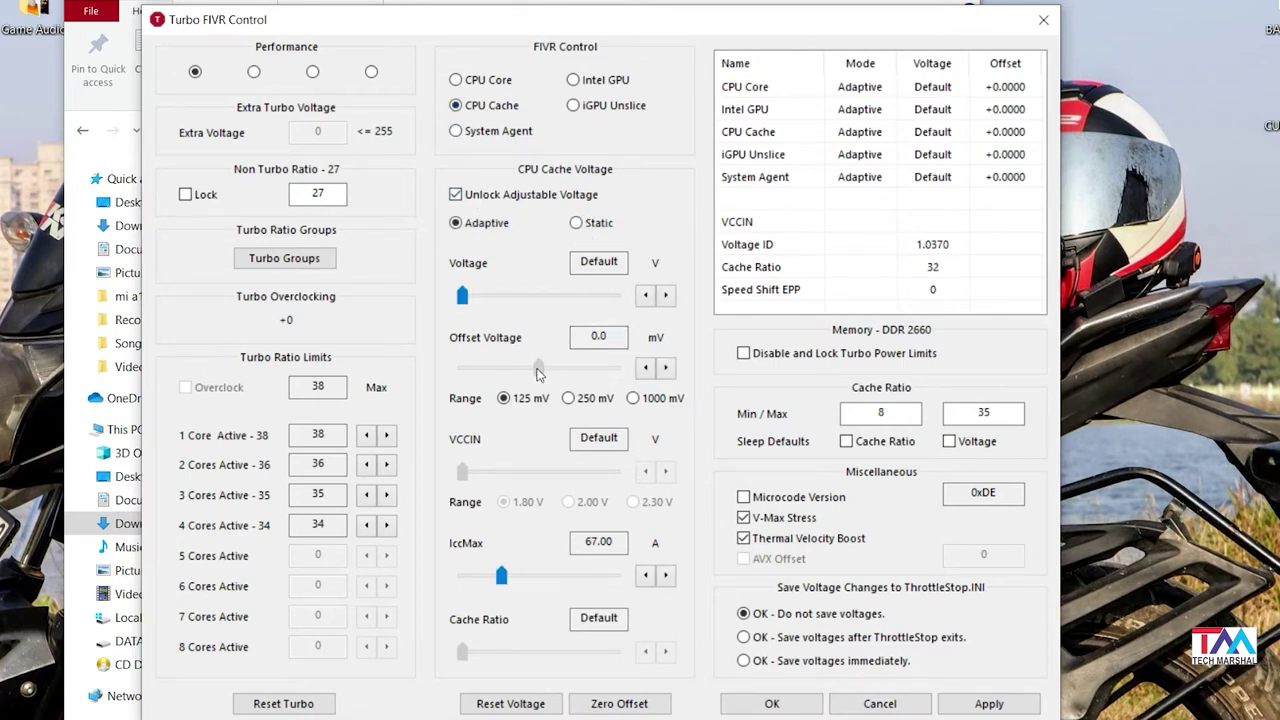
left_click_drag(538, 368, 509, 368)
left_click(644, 370)
left_click(644, 370)
left_click(644, 370)
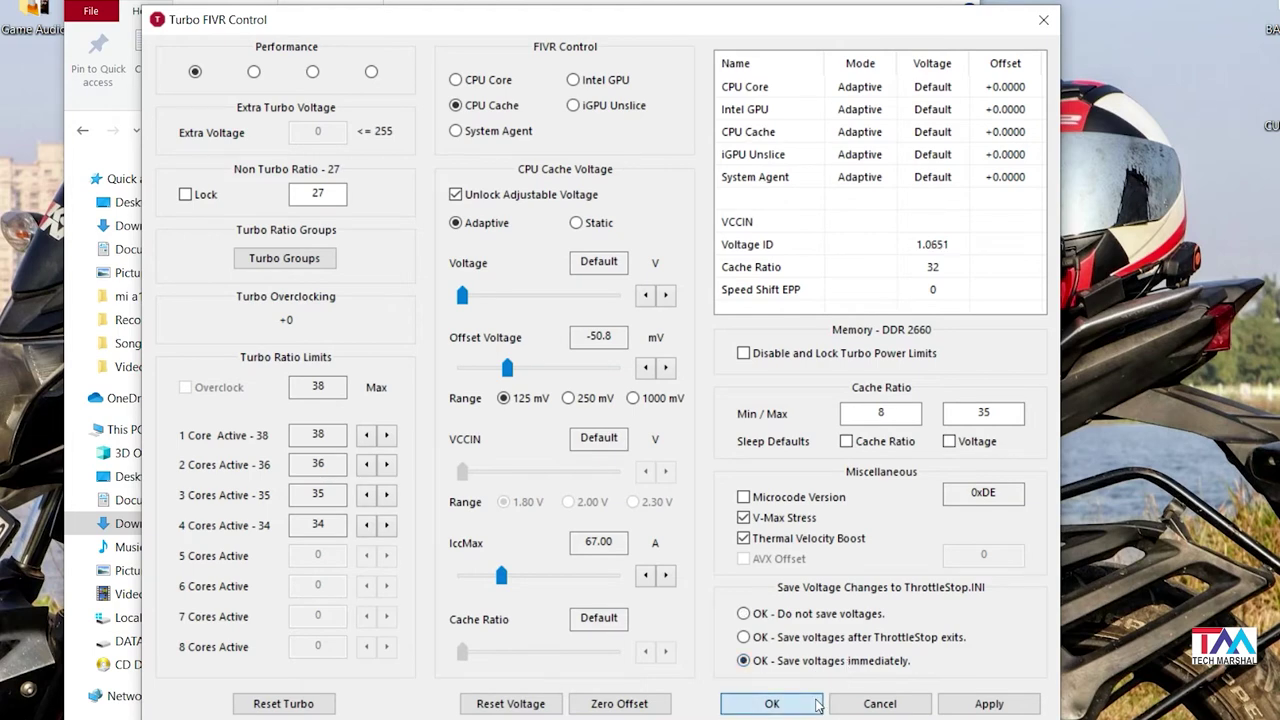
left_click(760, 703)
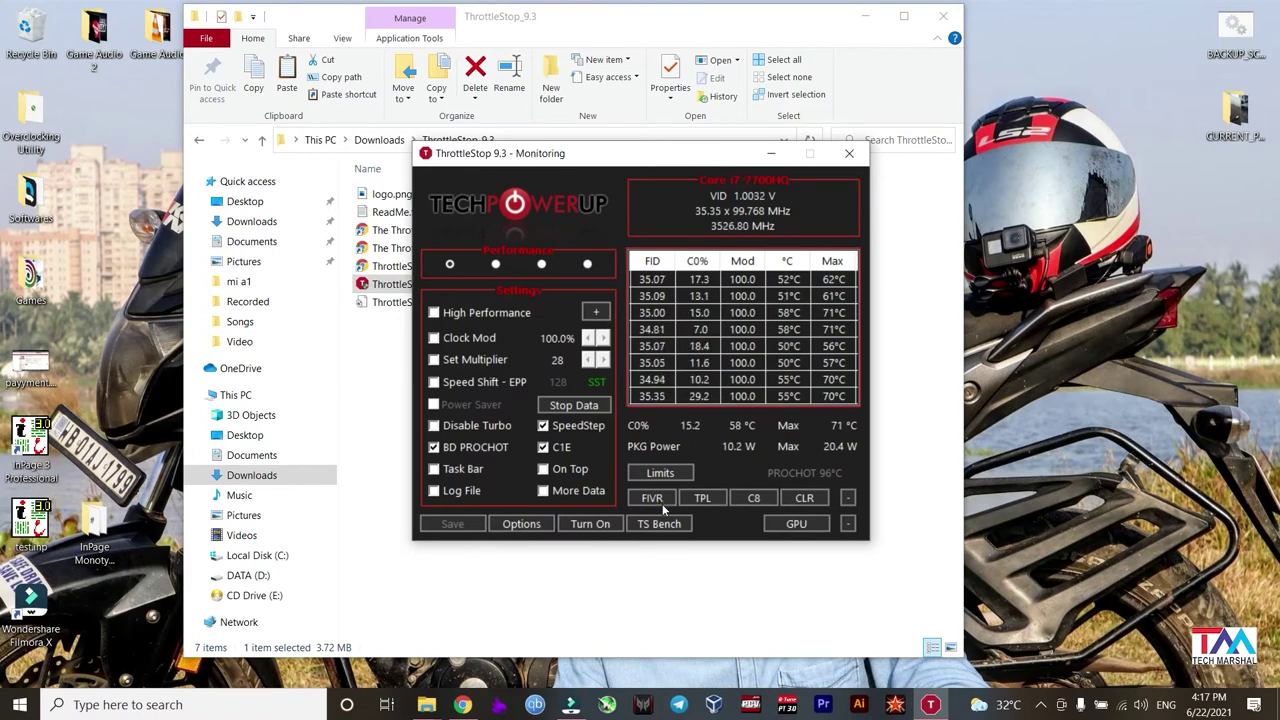
Reopen the FIVR settings, use the 250 mV range, and apply a -145.5 mV offset to both CPU Core and CPU Cache
left_click(661, 503)
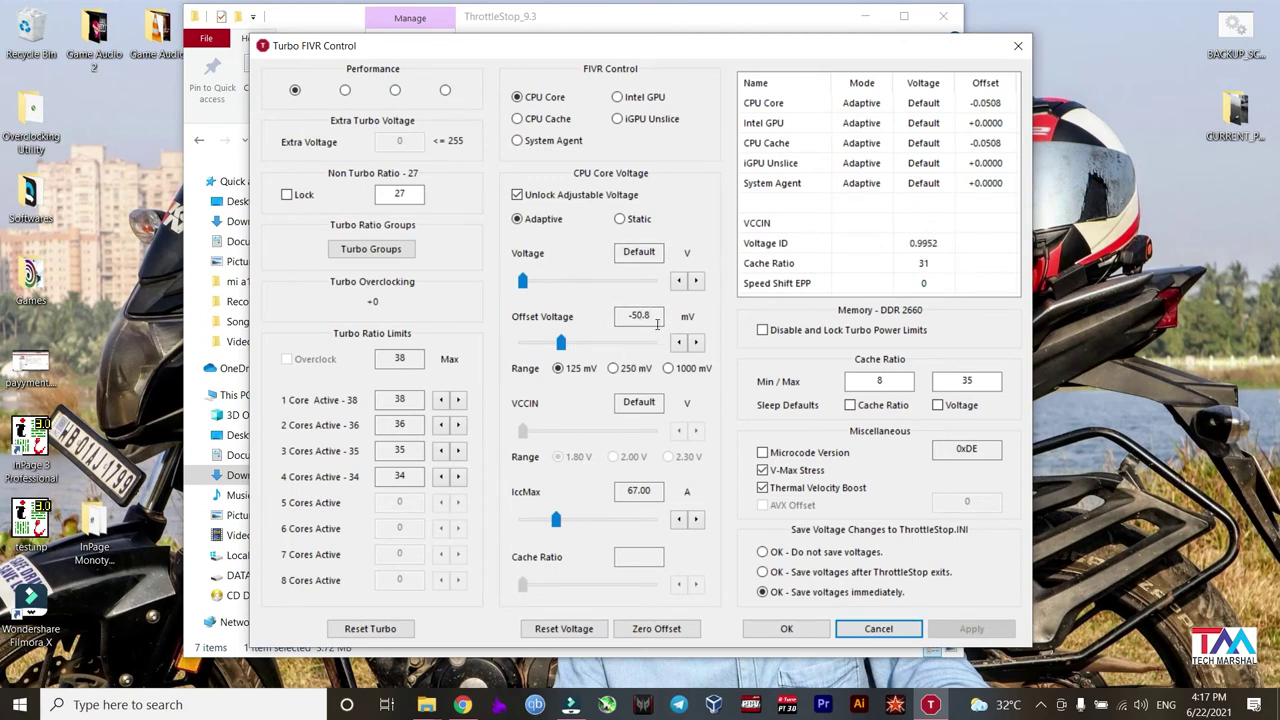
left_click(677, 343)
left_click(677, 343)
left_click(677, 343)
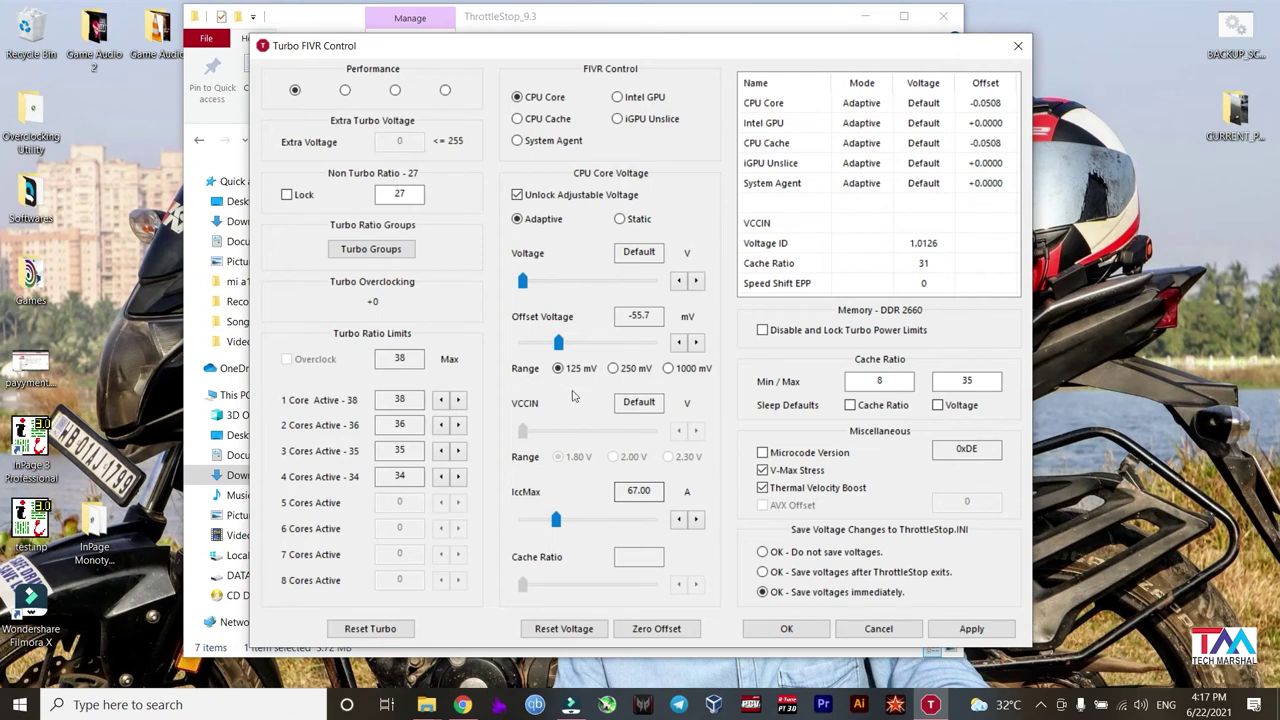
left_click(613, 368)
left_click_drag(575, 345, 549, 343)
left_click(517, 118)
left_click(971, 628)
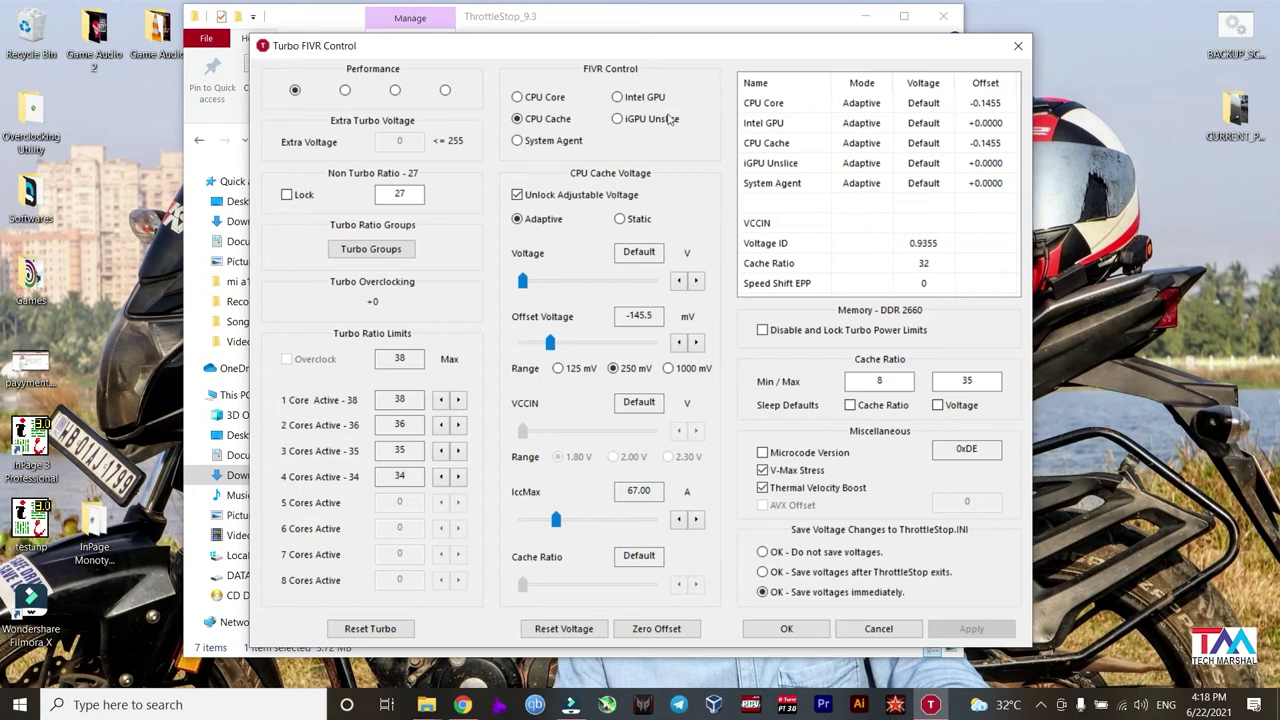
Unlock adjustable voltage for Intel GPU and iGPU Unslice, apply a -140.6 mV offset to both, and accept the FIVR settings
left_click(630, 97)
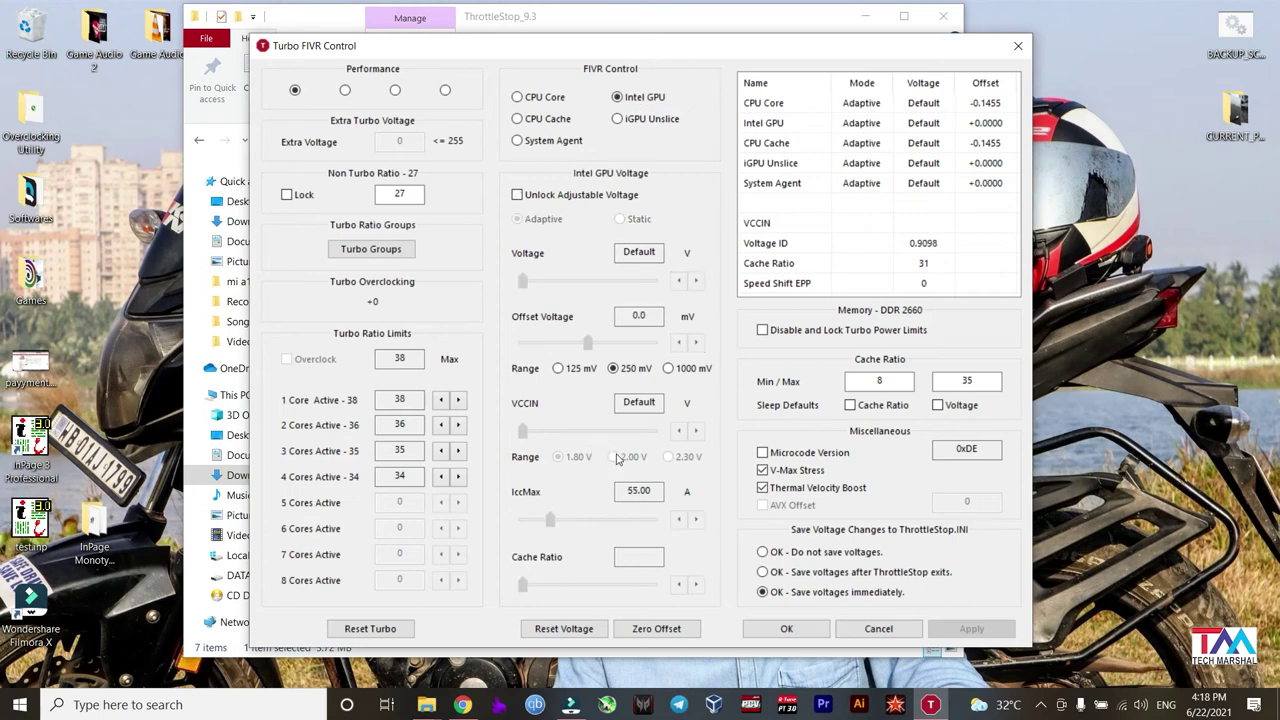
left_click(651, 119)
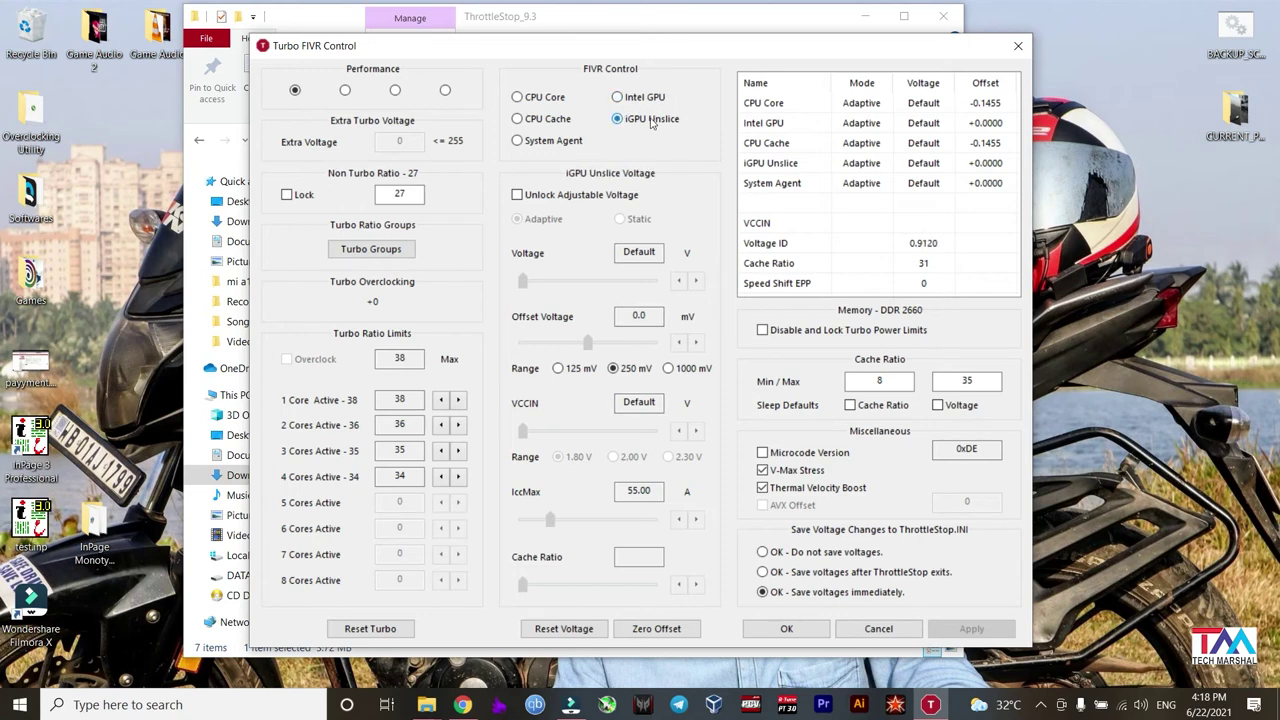
left_click(517, 195)
left_click_drag(589, 343, 586, 344)
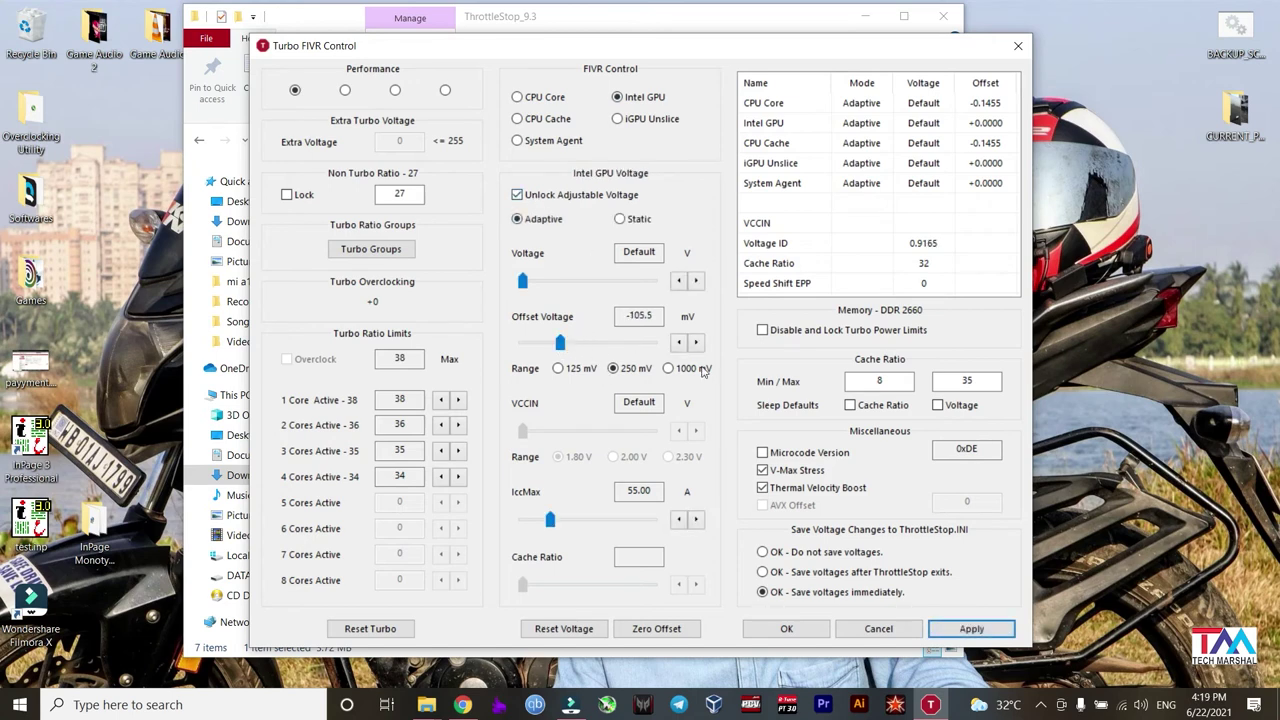
left_click_drag(560, 344, 550, 345)
left_click(955, 630)
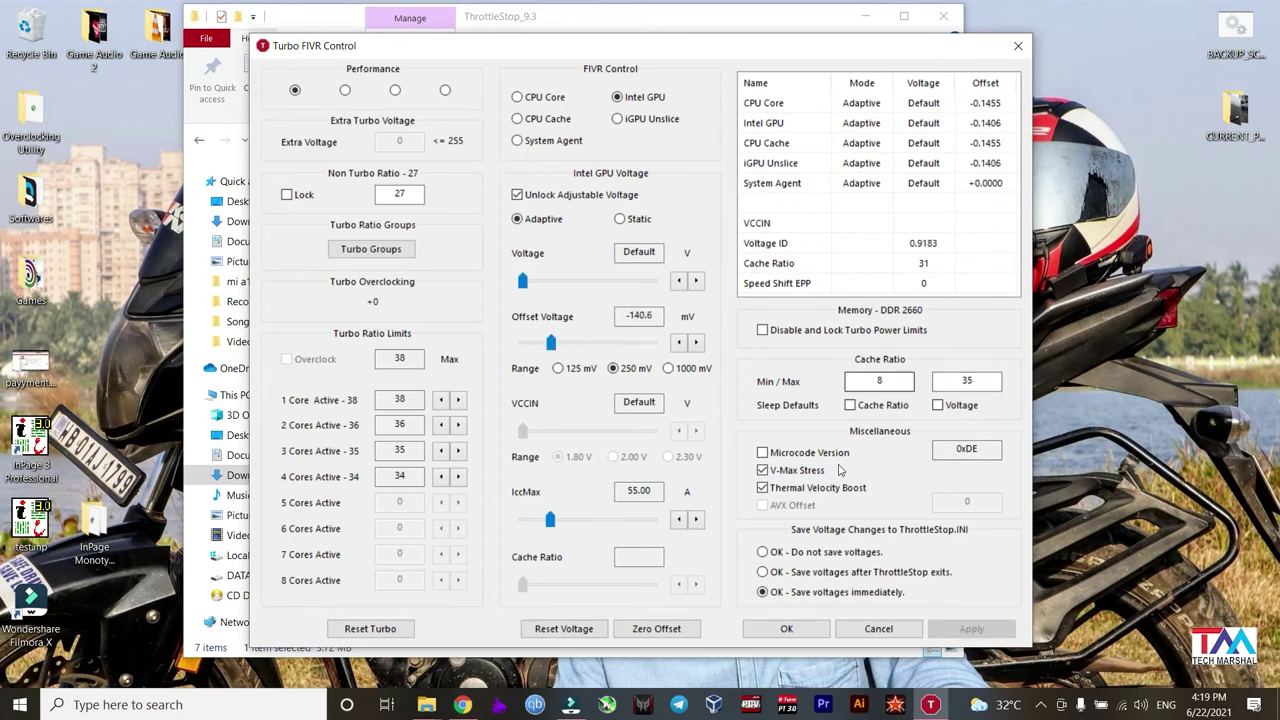
left_click(812, 632)
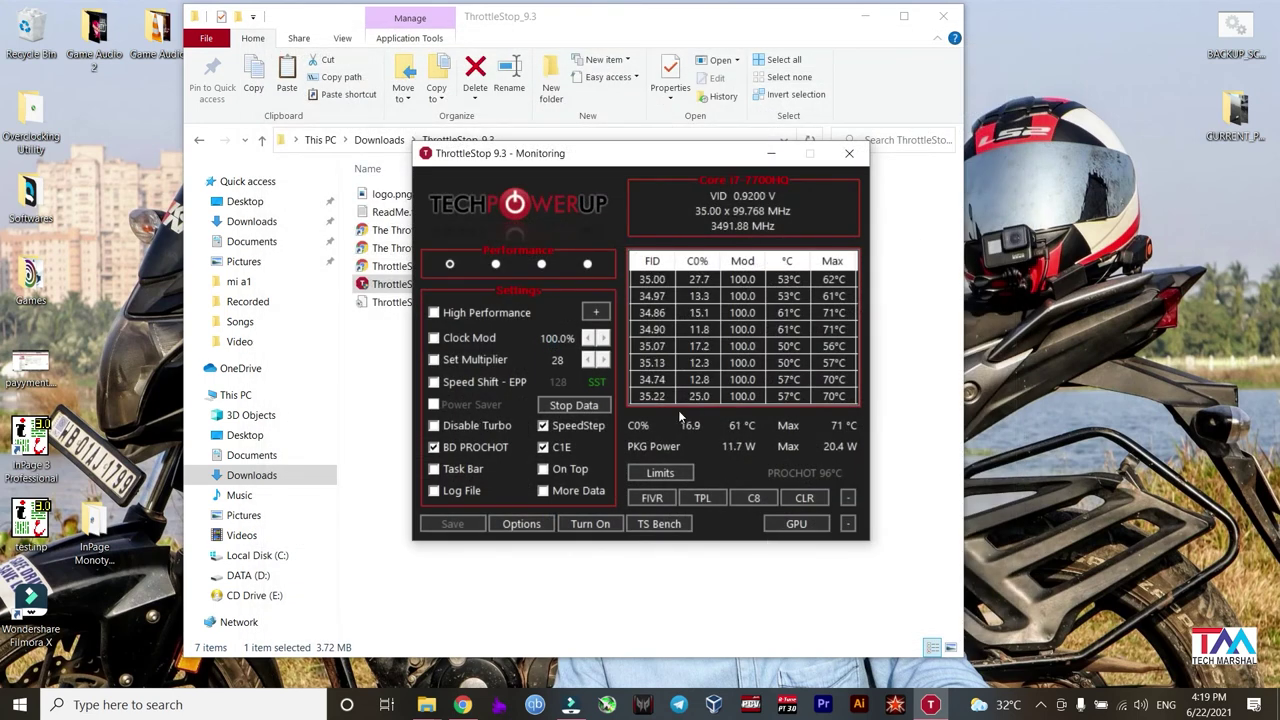